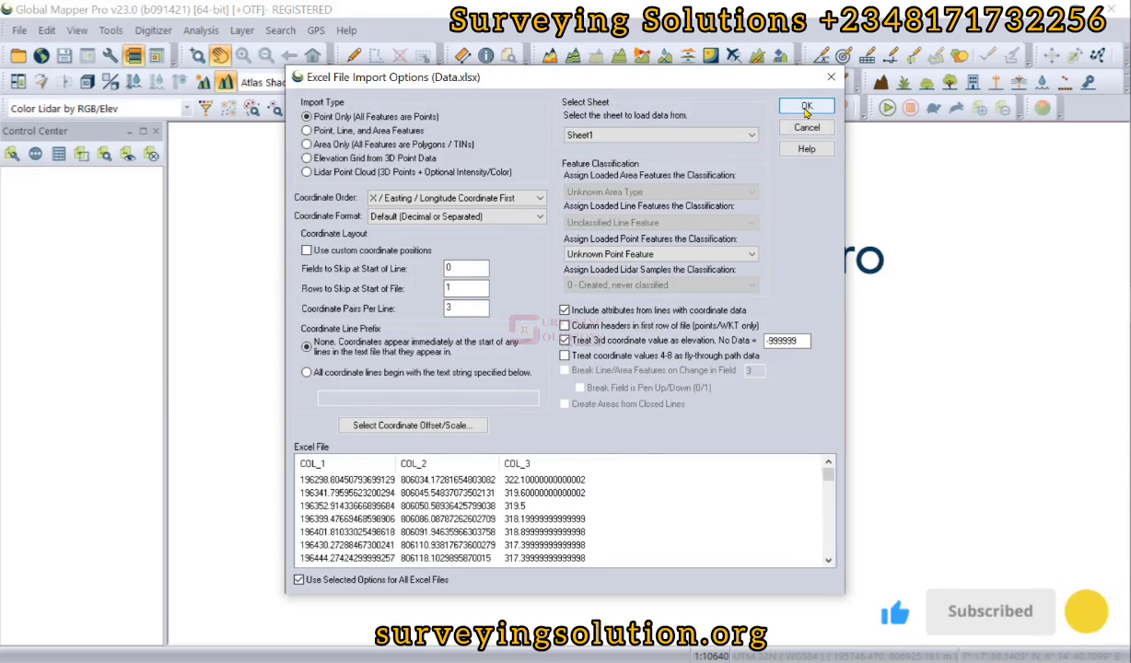
Step: Import Data.xlsx as points with the third column as elevation, assigning WGS 84 UTM zone 32N
left_click(805, 108)
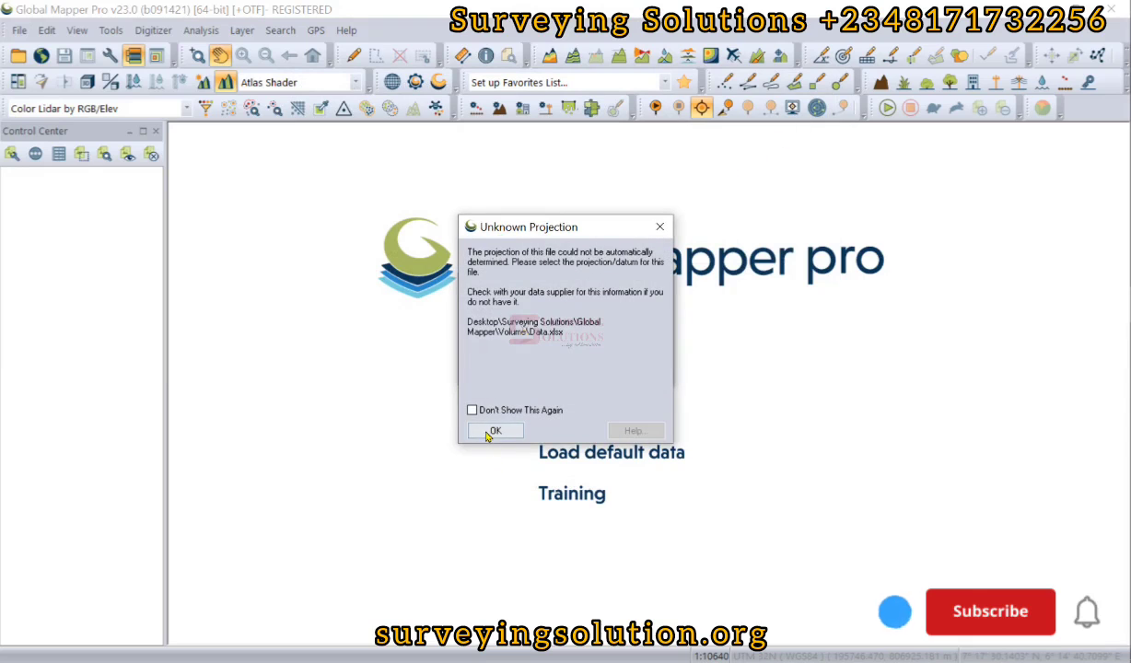
left_click(490, 432)
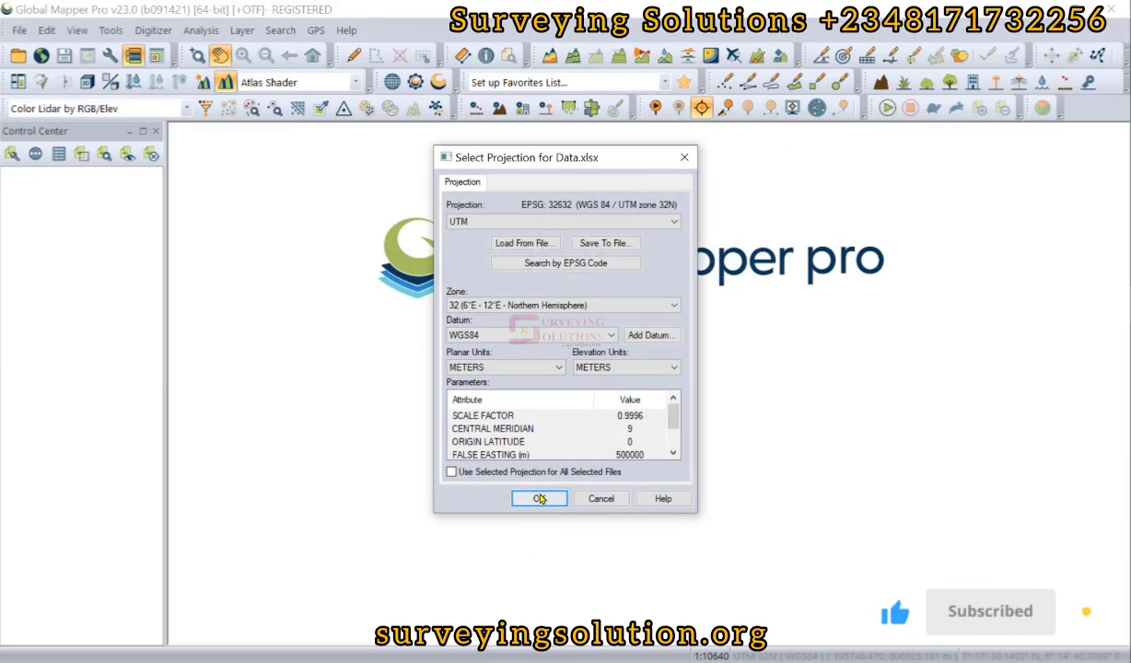
left_click(540, 498)
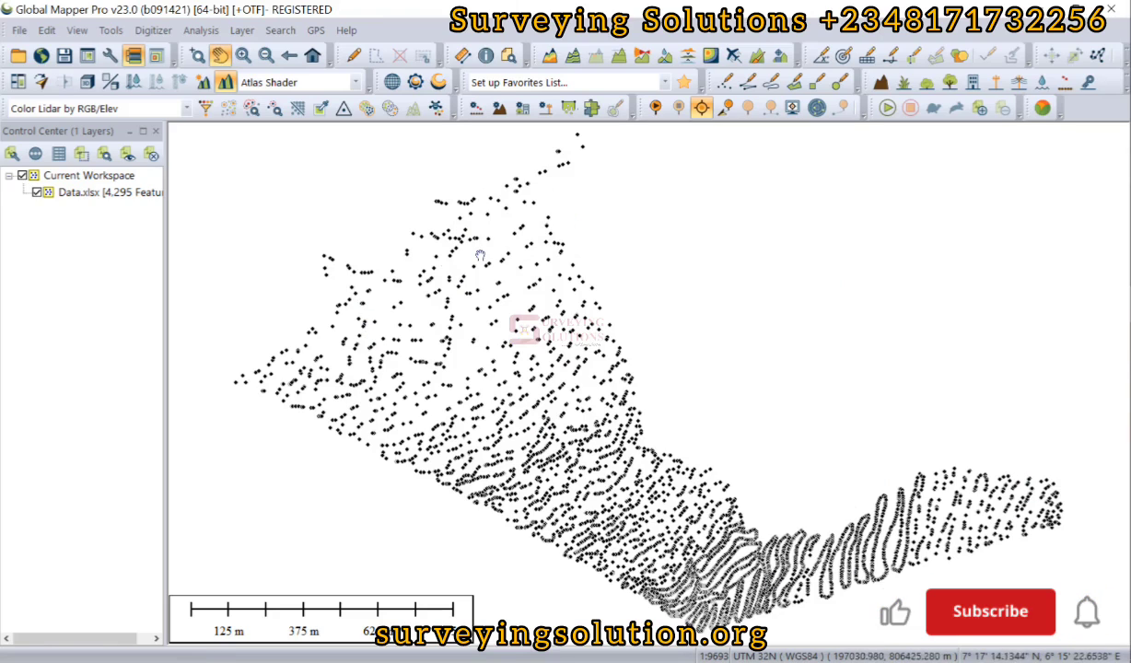
Step: Label the Data.xlsx points with their ELEVATION attribute value, then bring up File > Open
left_click(54, 192)
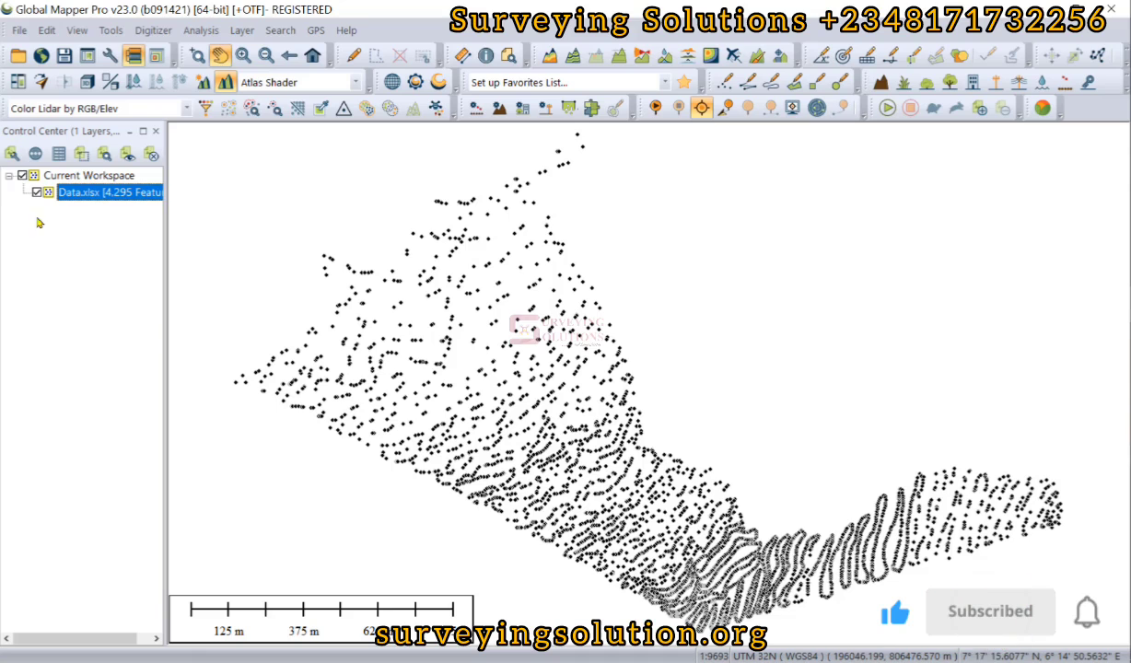
left_click(12, 153)
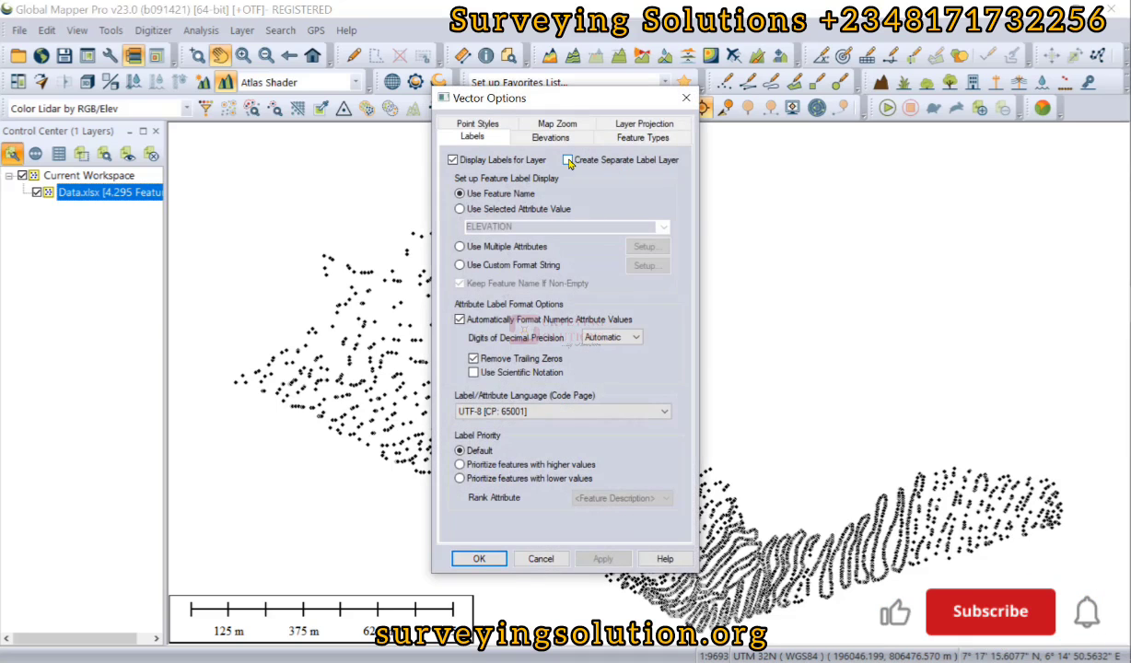
left_click(479, 209)
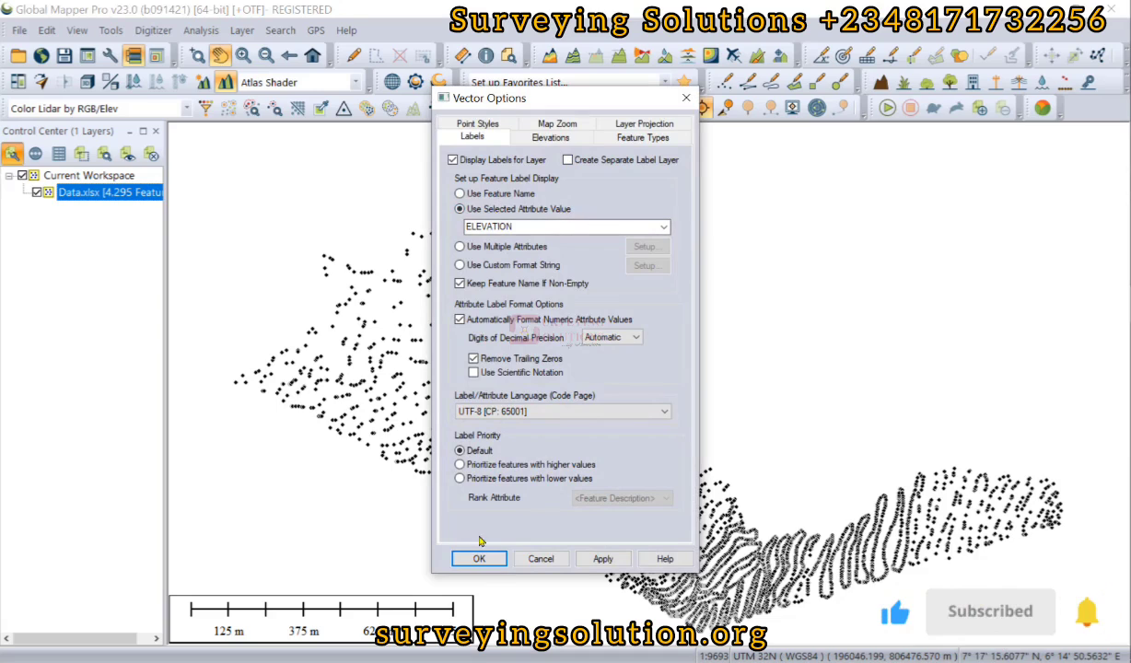
left_click(603, 559)
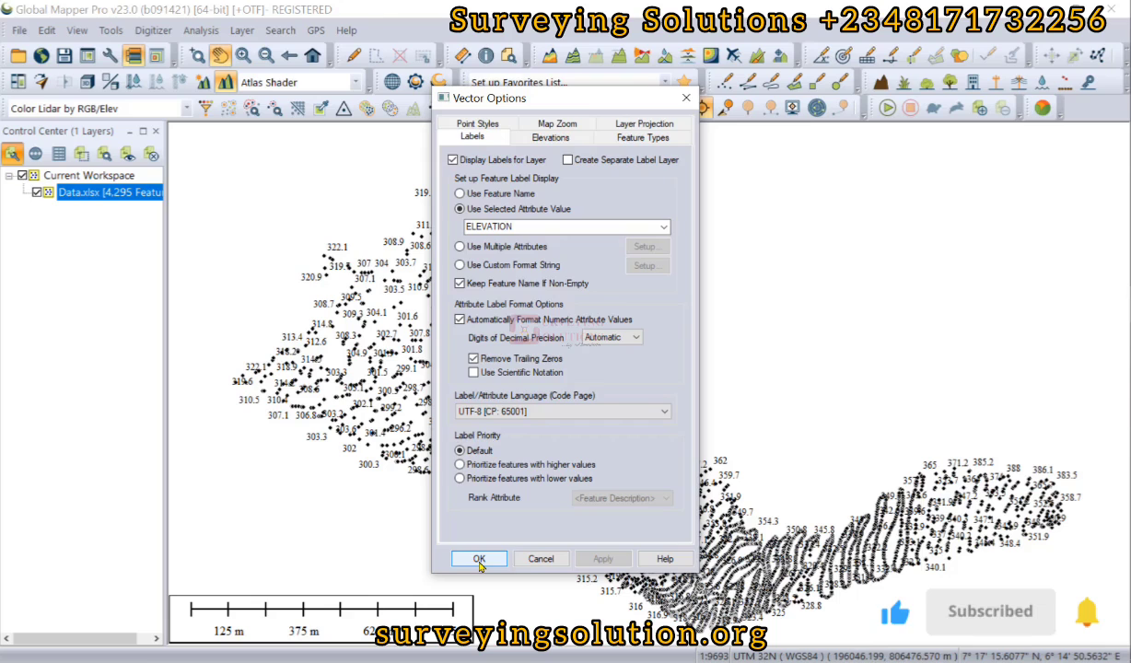
left_click(479, 559)
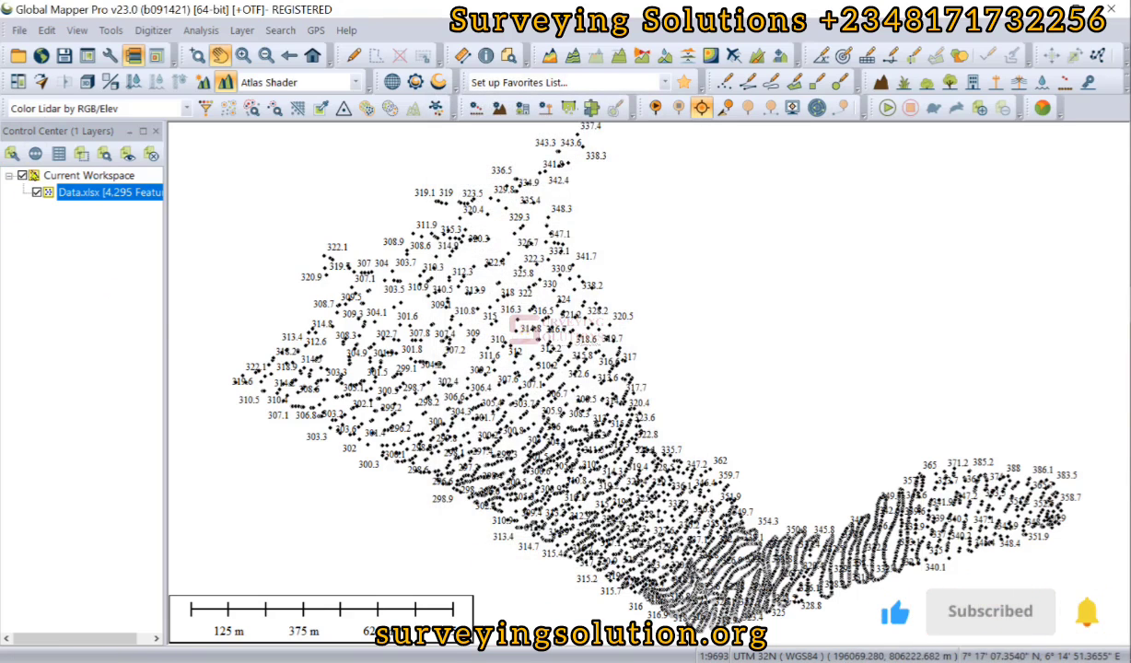
left_click(28, 61)
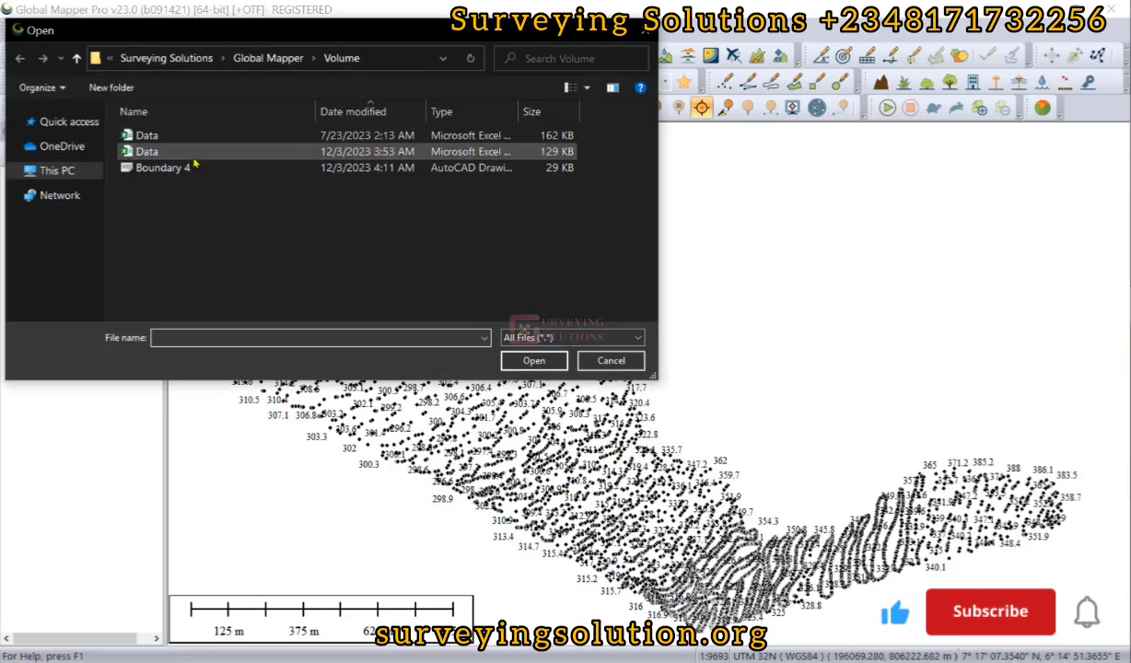
Step: Load Boundary 4.dxf and assign it the WGS 84 UTM zone 32N projection
double_click(193, 168)
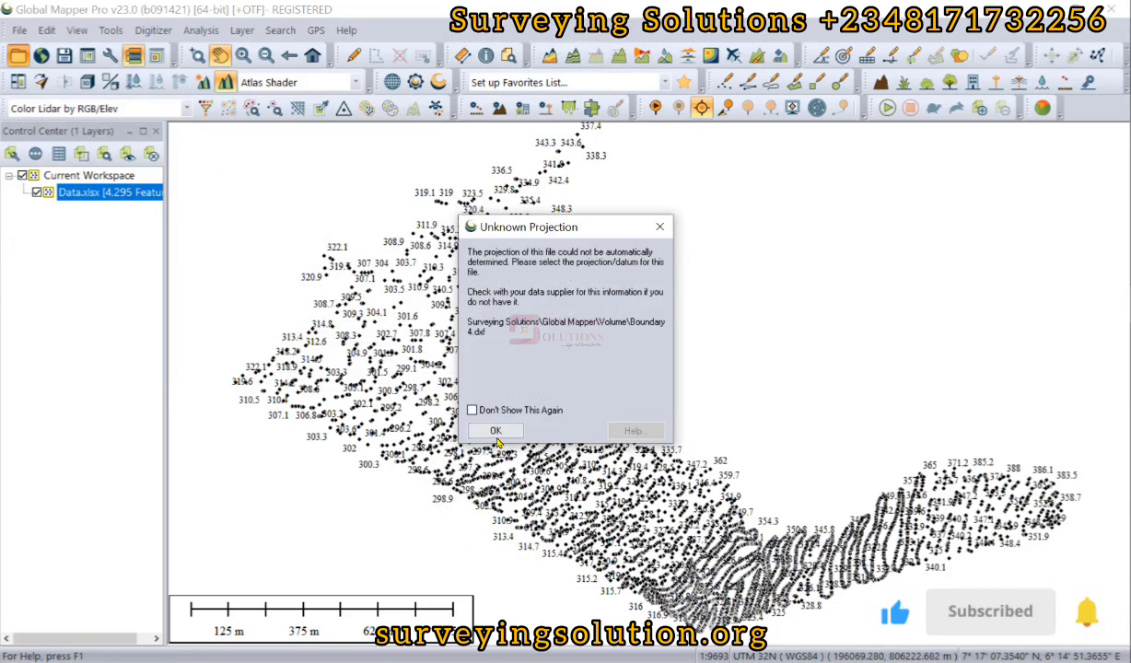
left_click(497, 435)
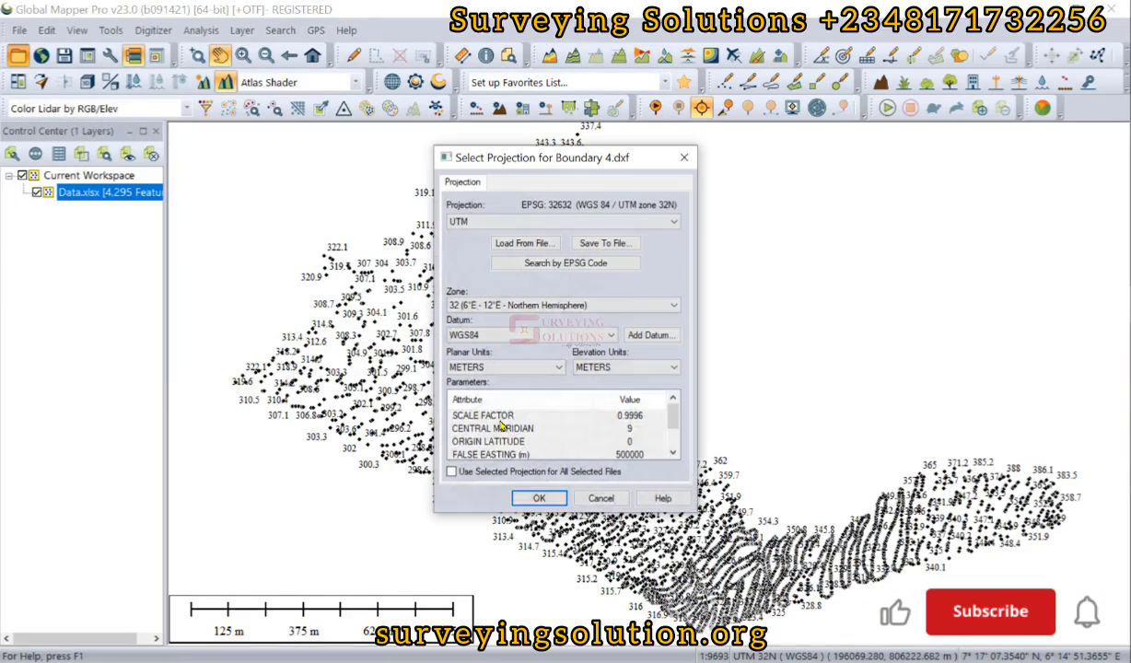
left_click(525, 498)
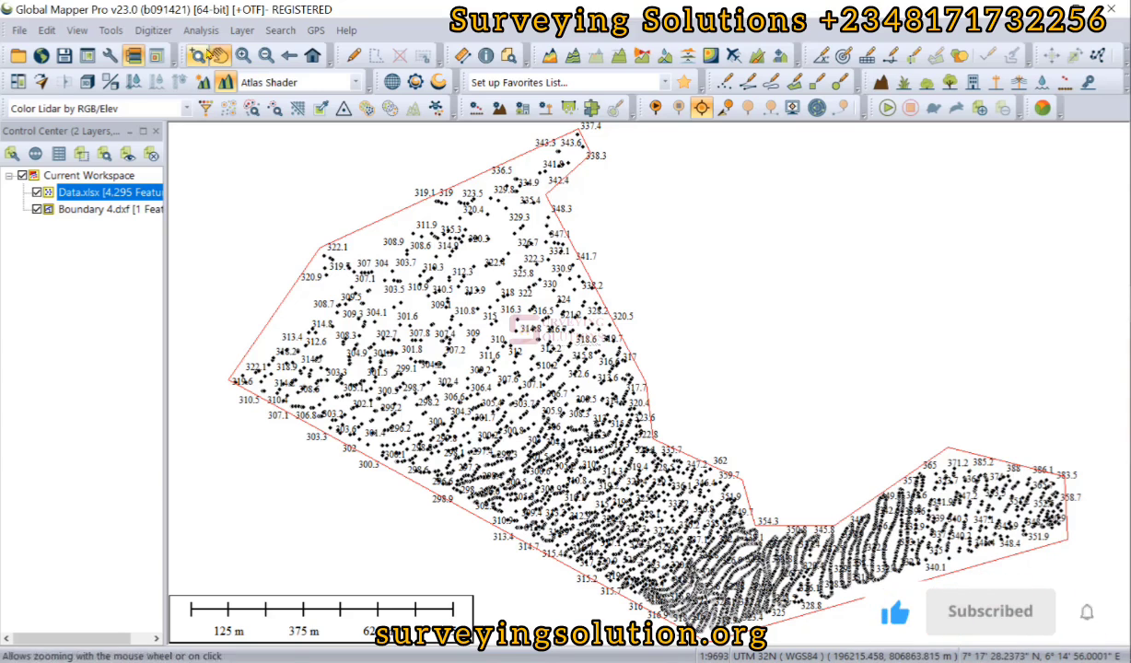
left_click(203, 31)
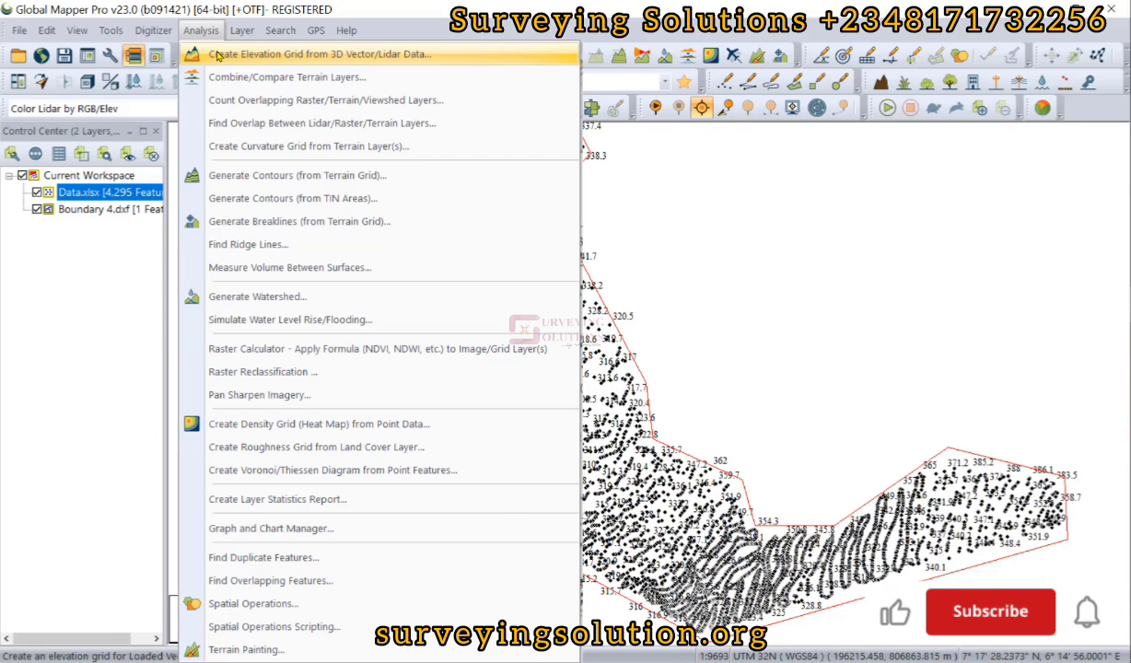
Step: Grid only the Data.xlsx points, excluding Boundary 4.dxf, into an elevation layer named SURFACE
left_click(218, 55)
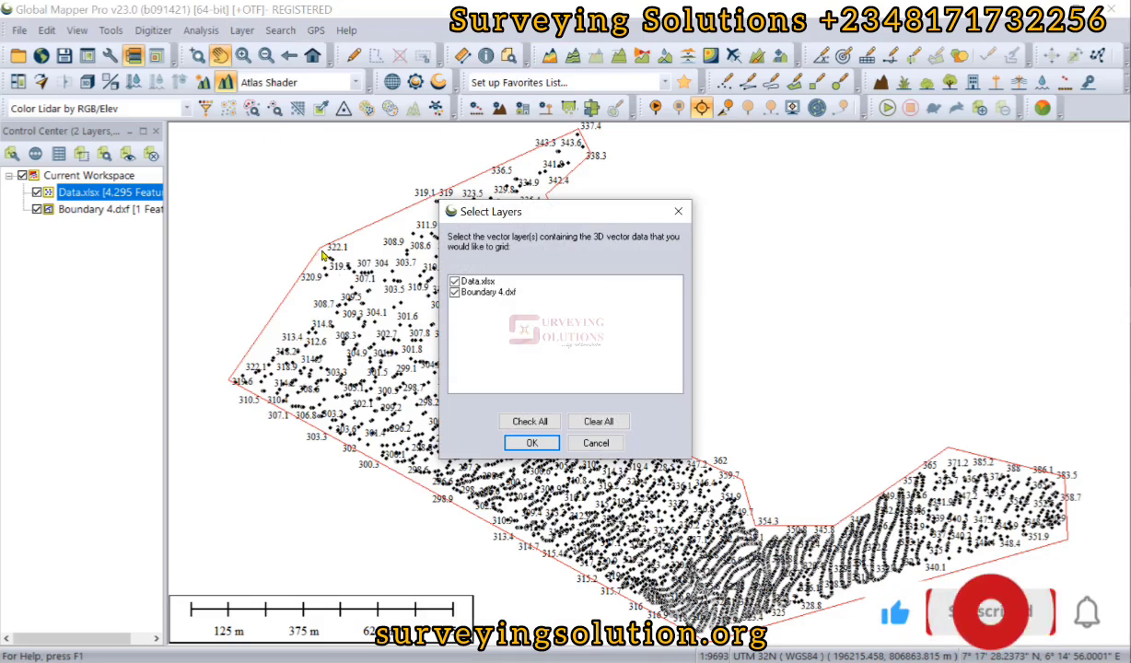
left_click(454, 291)
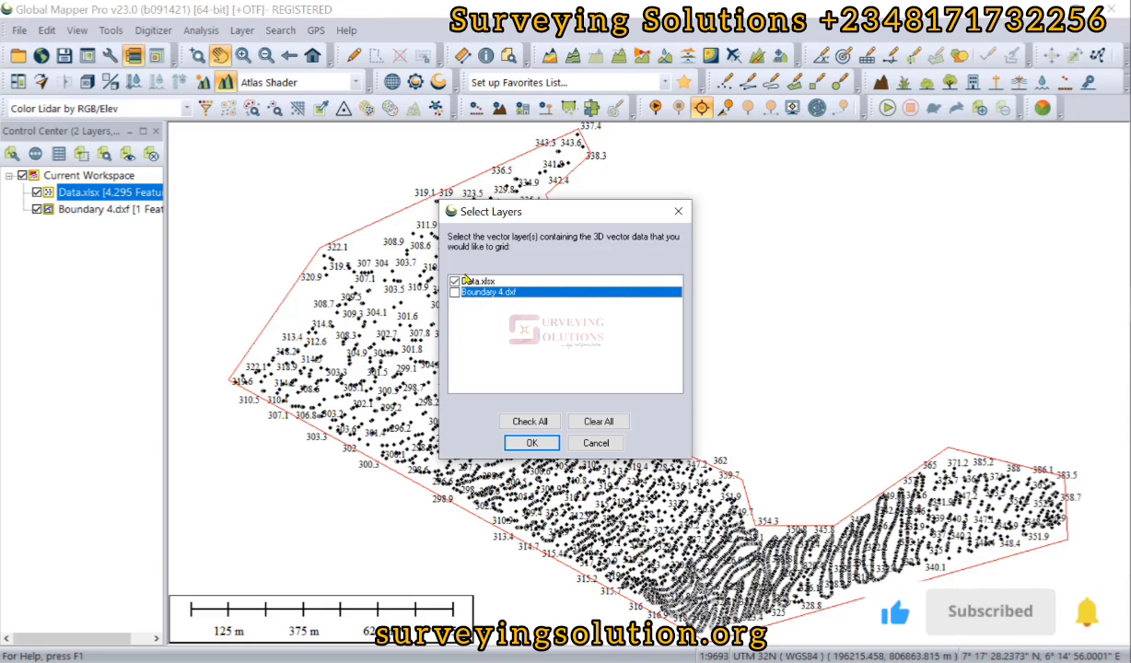
left_click(527, 444)
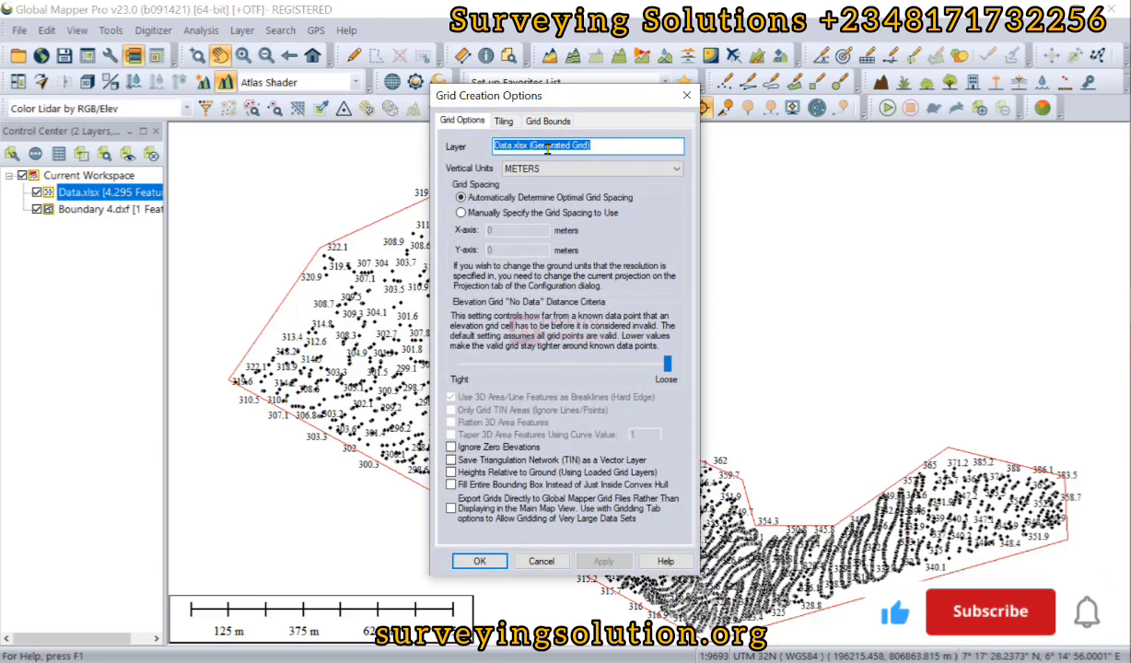
type("SURF")
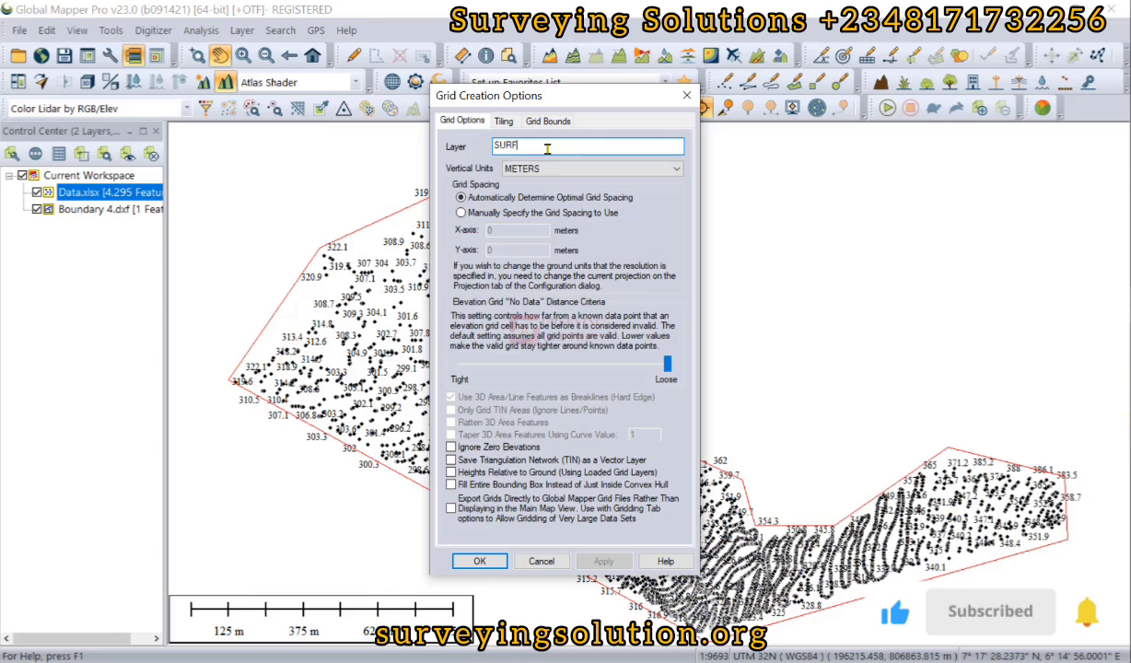
type("ACE")
left_click(505, 121)
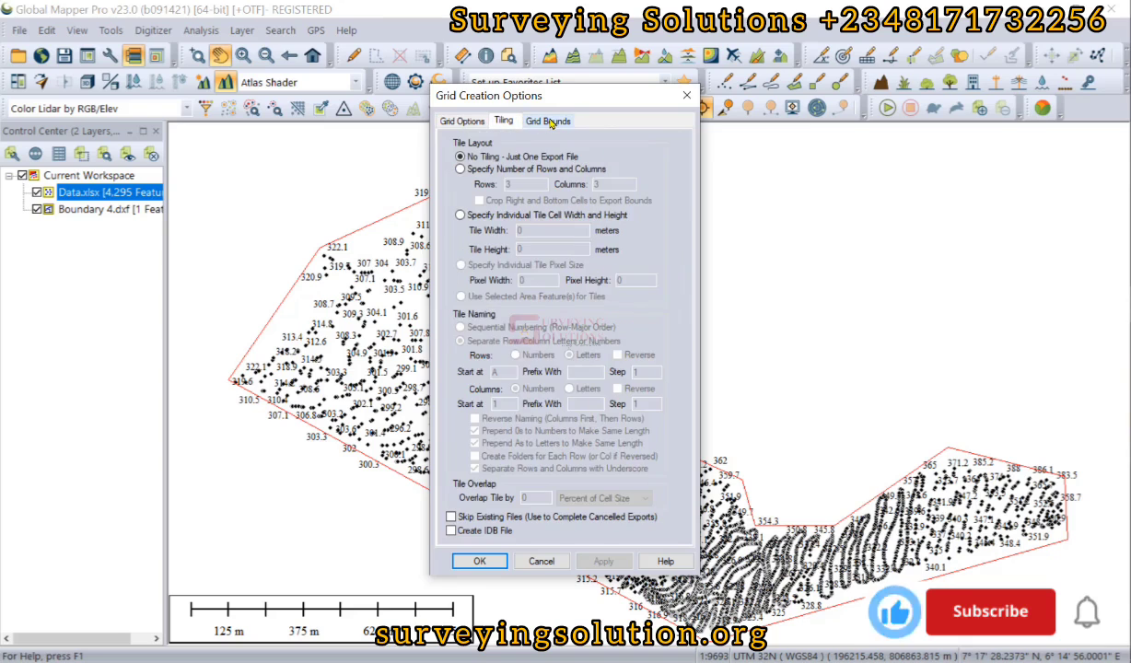
left_click(548, 121)
left_click(468, 121)
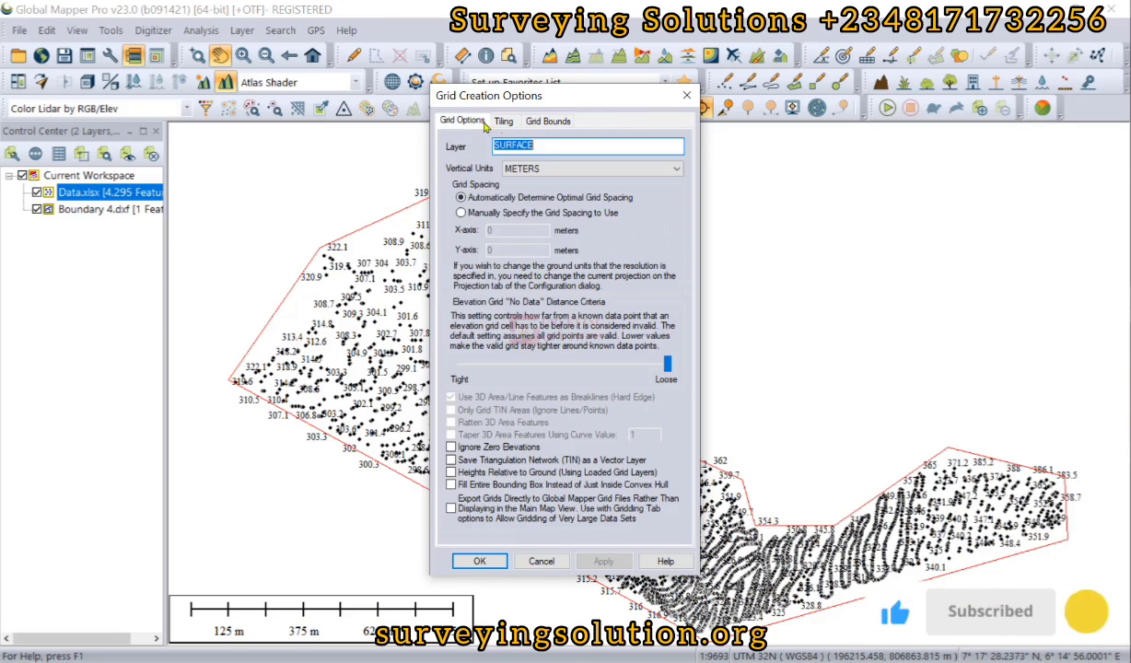
left_click(477, 561)
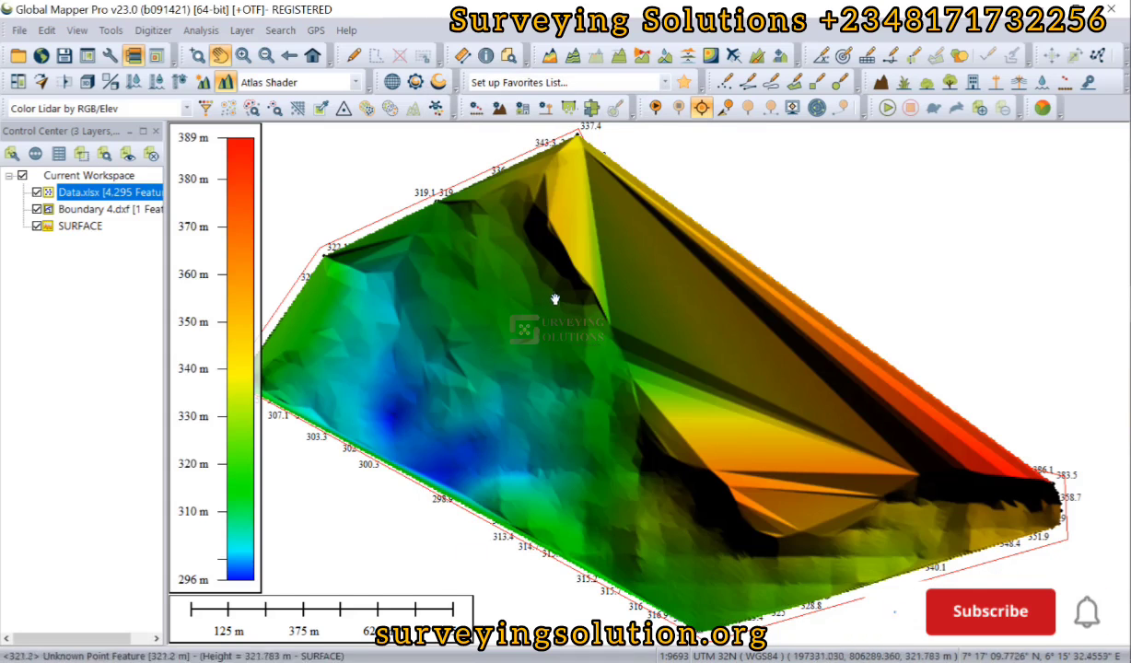
Step: Move SURFACE to the top of the layer list, select Boundary 4.dxf, and zoom to full view
left_click(201, 32)
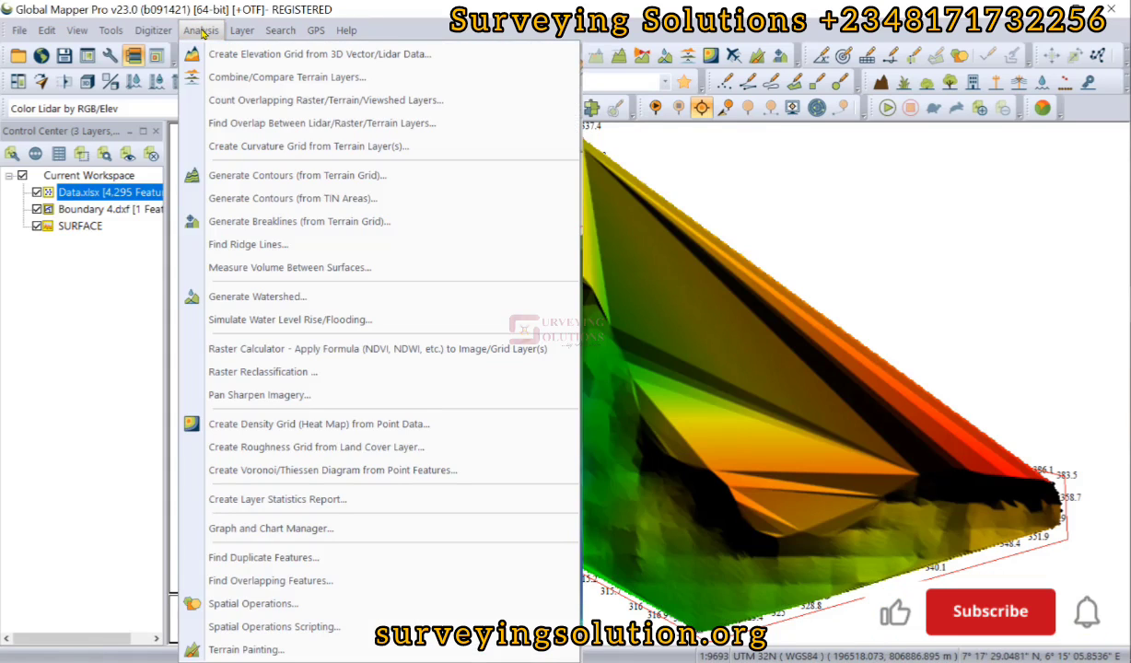
key("Escape")
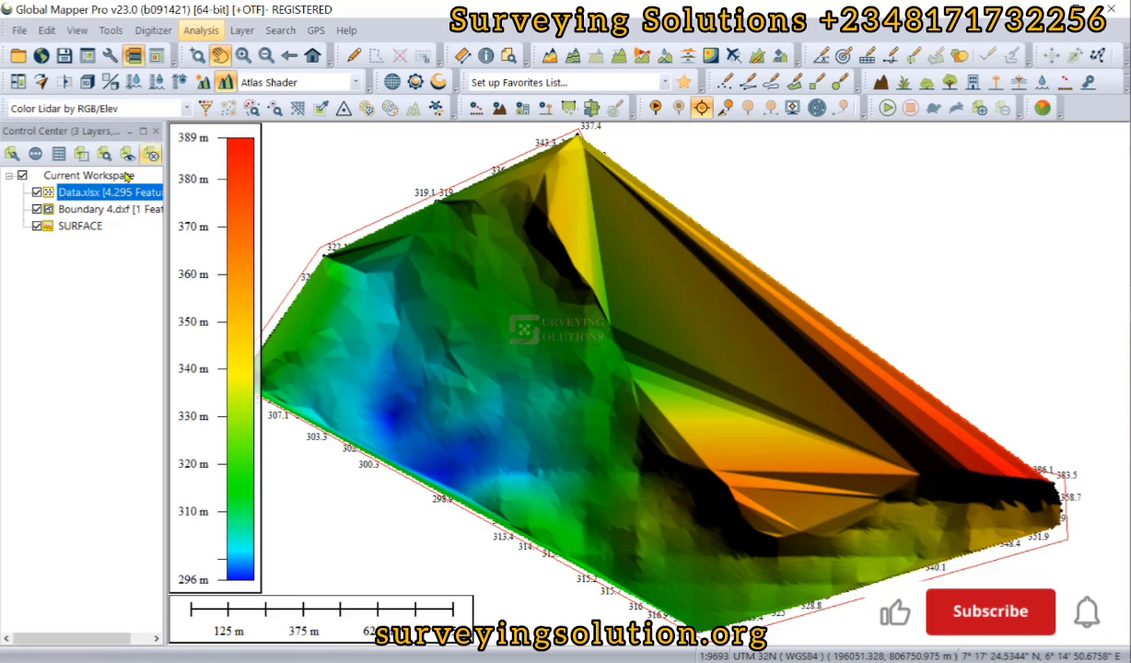
left_click(79, 226)
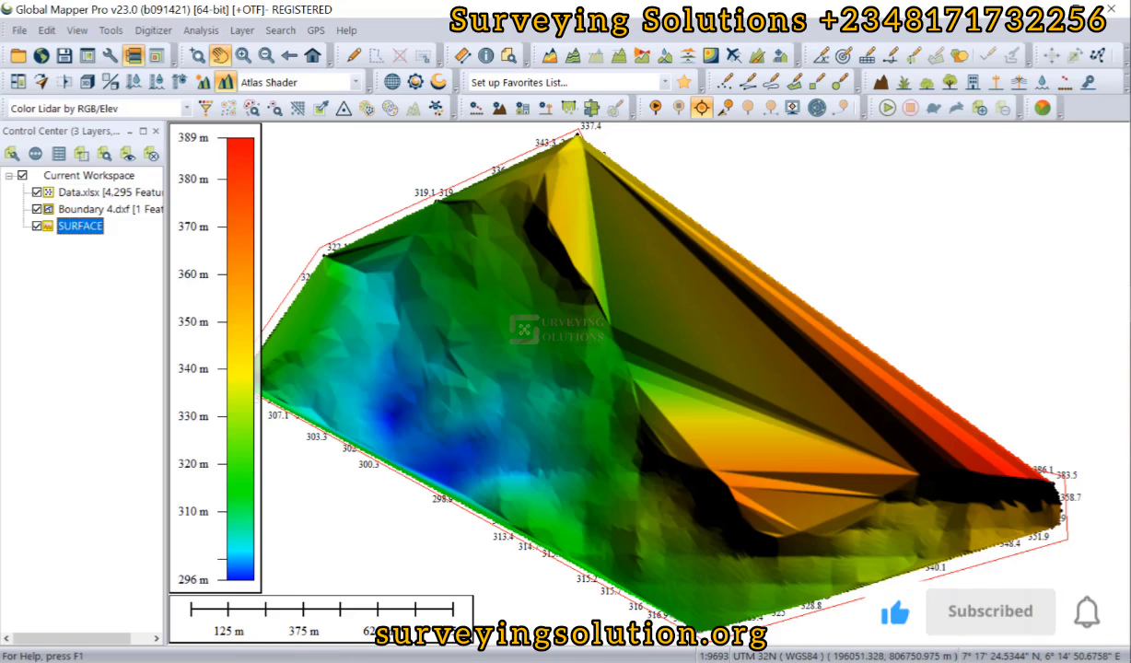
left_click_drag(89, 195, 89, 190)
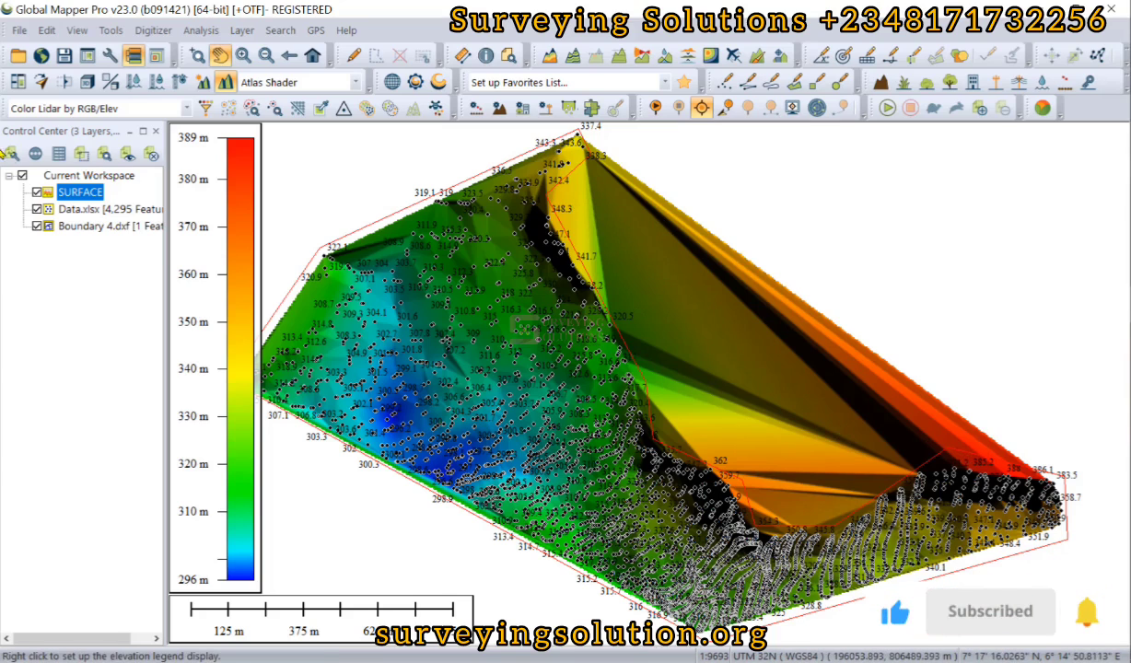
left_click(101, 227)
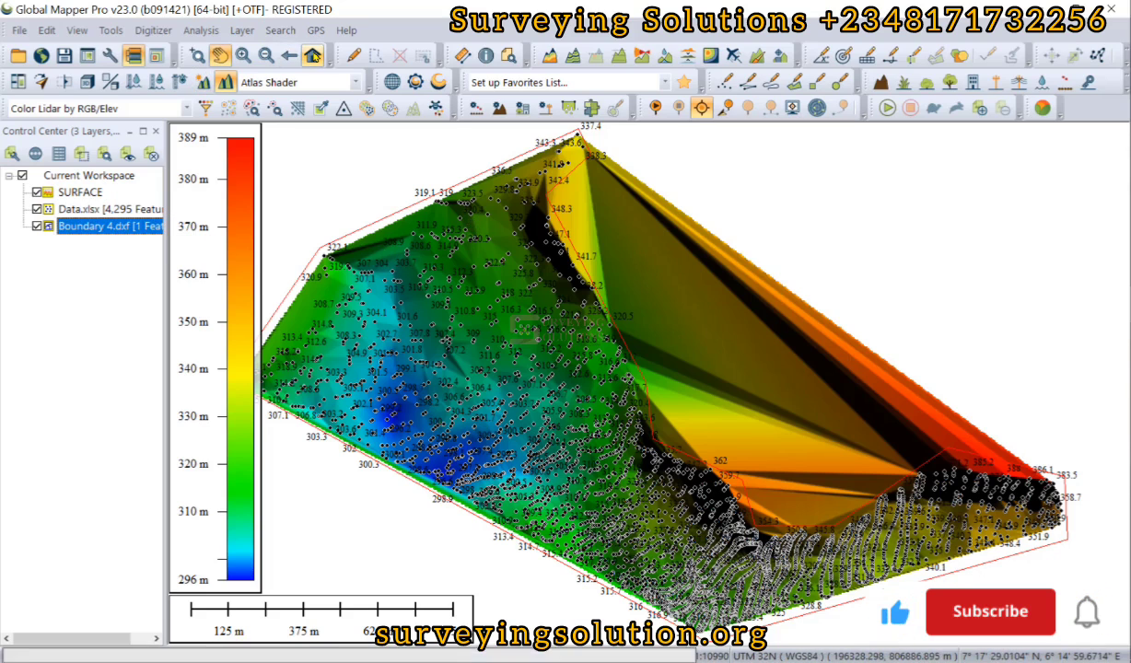
left_click(313, 56)
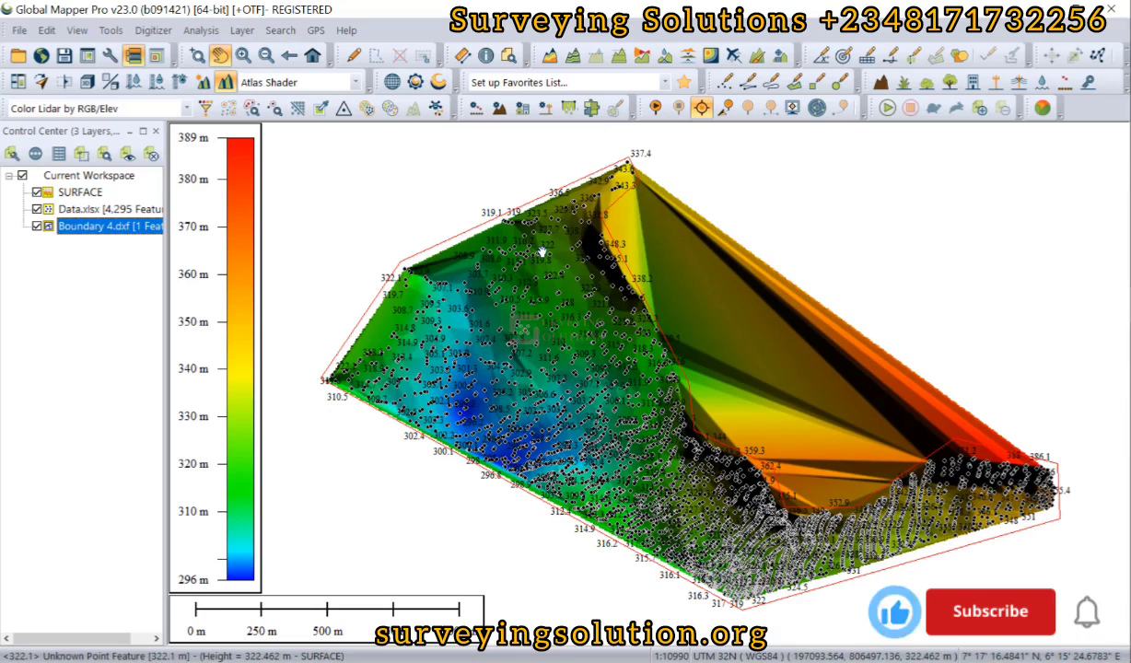
Step: Review Boundary 4.dxf's Feature Types settings without changes, then reselect the boundary layer
double_click(96, 227)
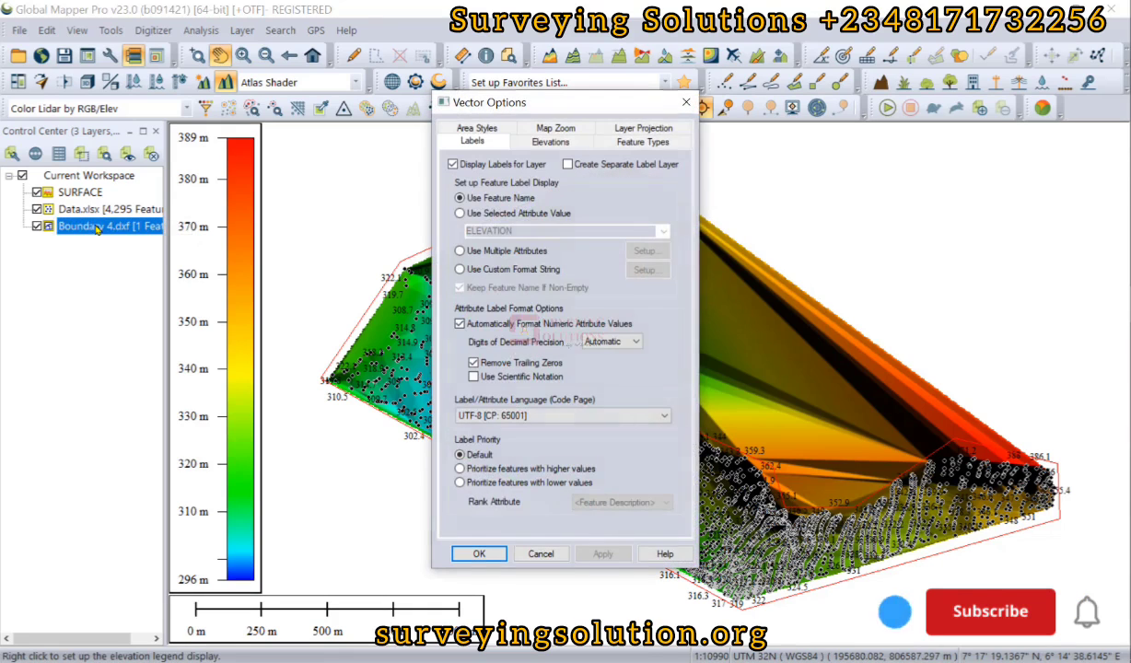
left_click(660, 143)
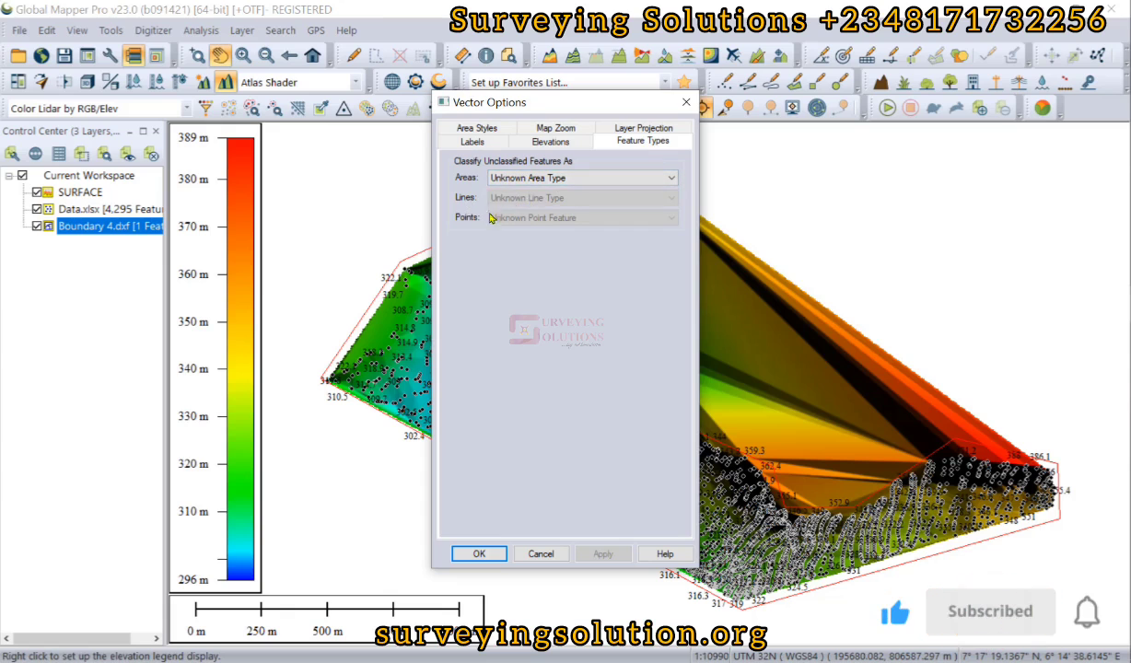
left_click(687, 104)
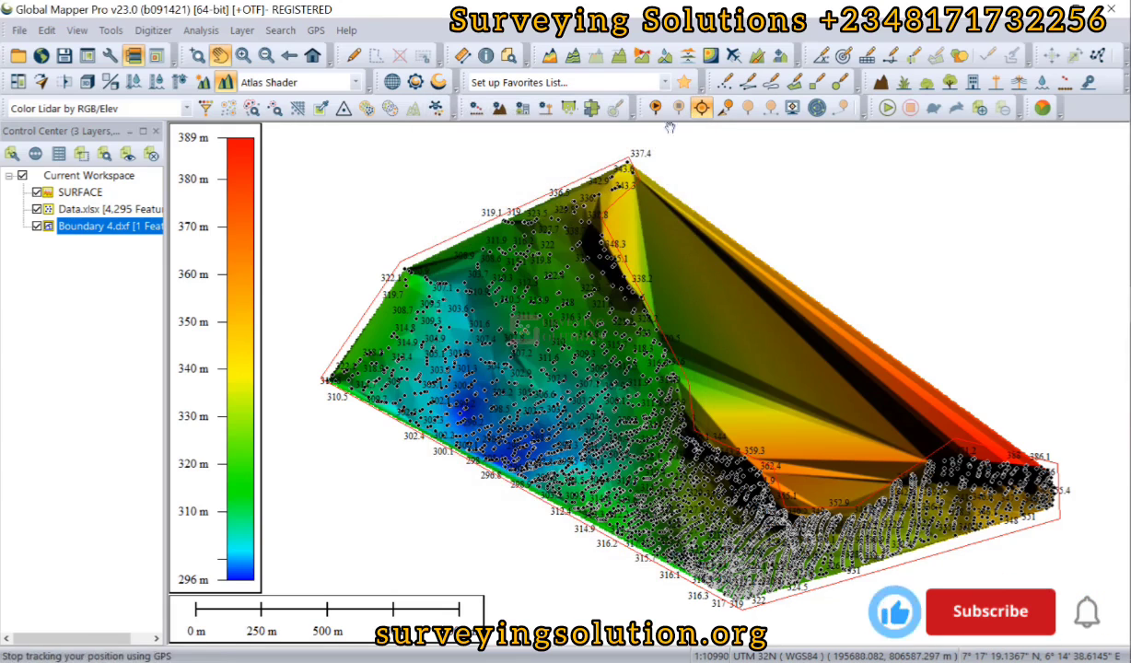
left_click(99, 226)
Step: Turn on the Digitizer, select all Boundary 4.dxf features, then select the SURFACE layer
left_click(354, 57)
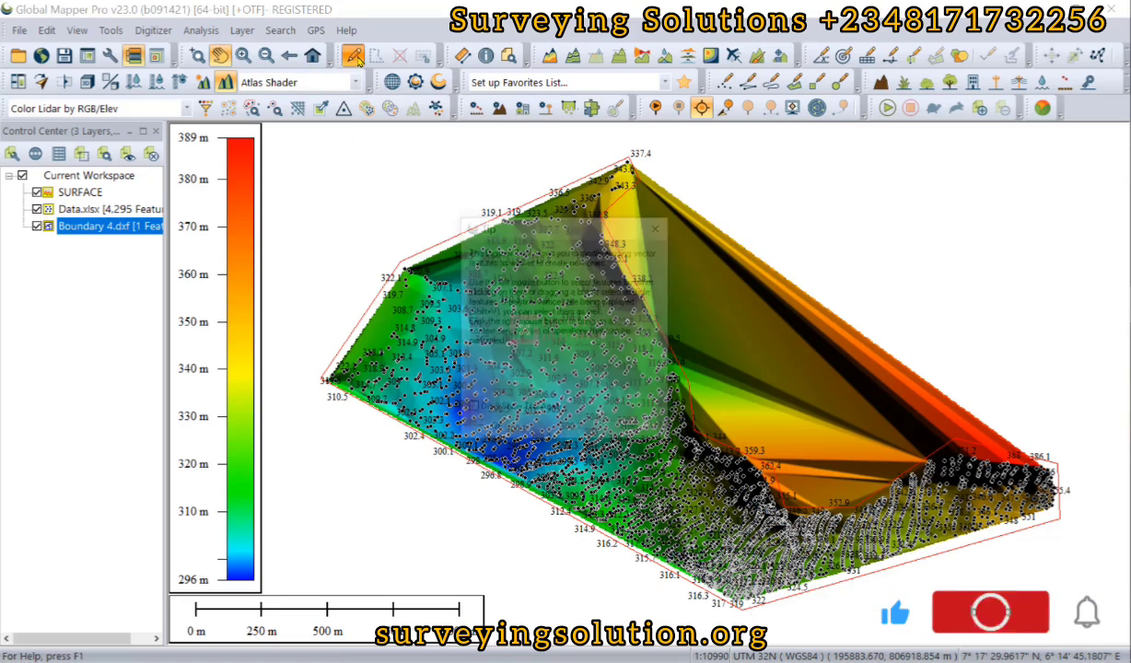
left_click(492, 430)
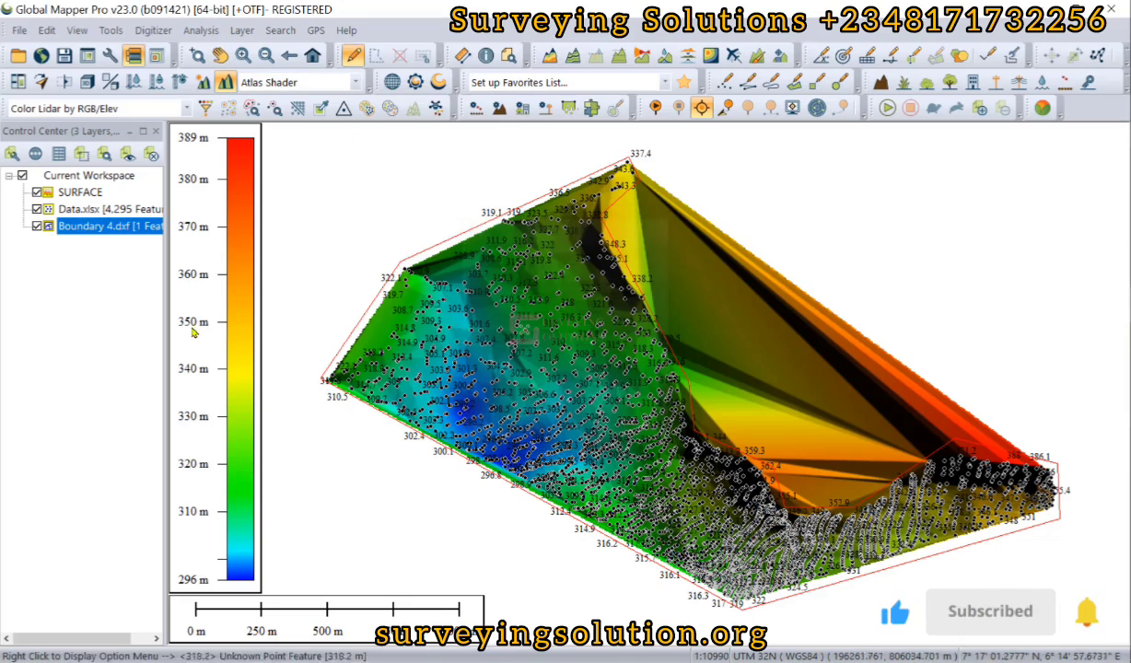
right_click(115, 230)
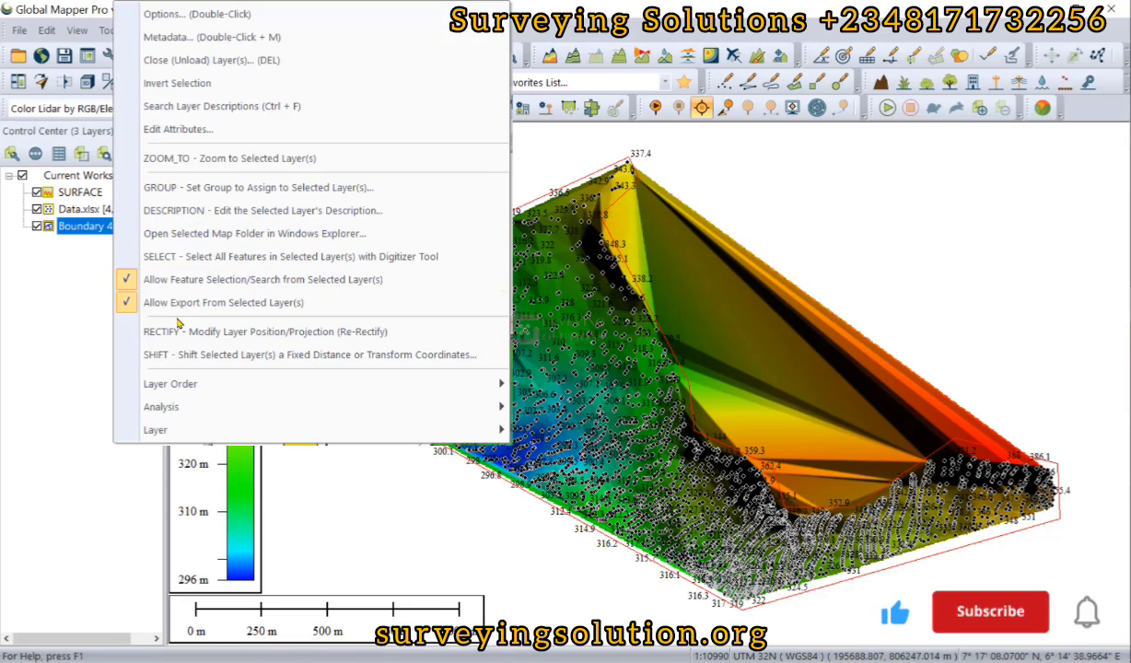
left_click(173, 257)
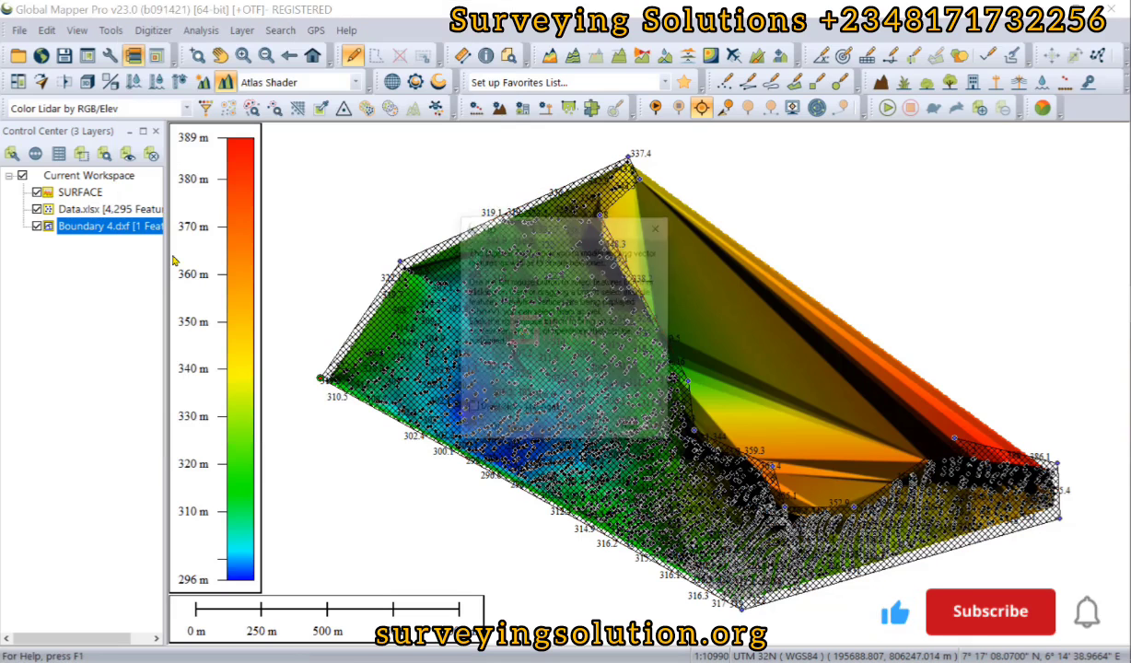
left_click(491, 430)
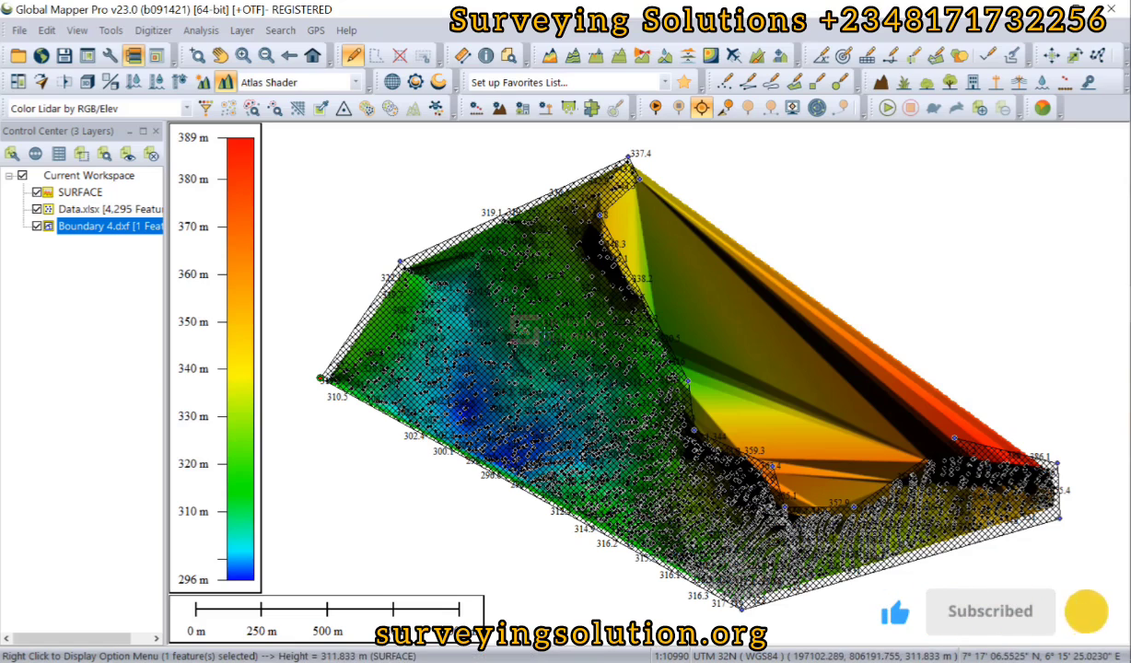
left_click(81, 189)
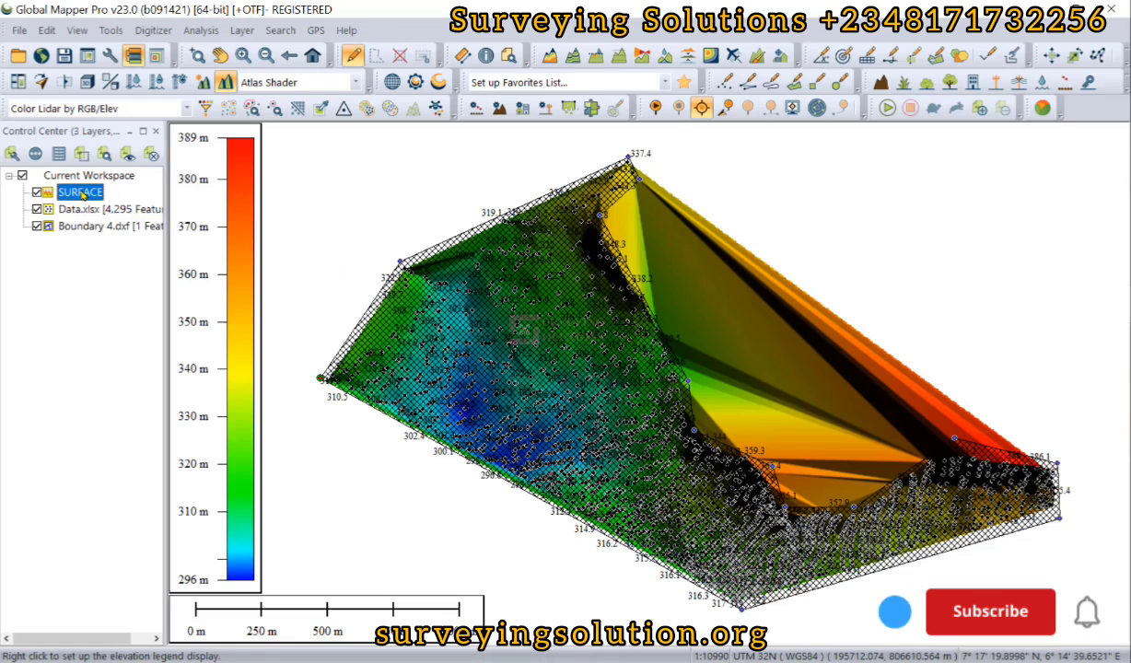
Step: Crop SURFACE to Currently Selected Polygon(s), then toggle Boundary 4.dxf off and back on
left_click(12, 154)
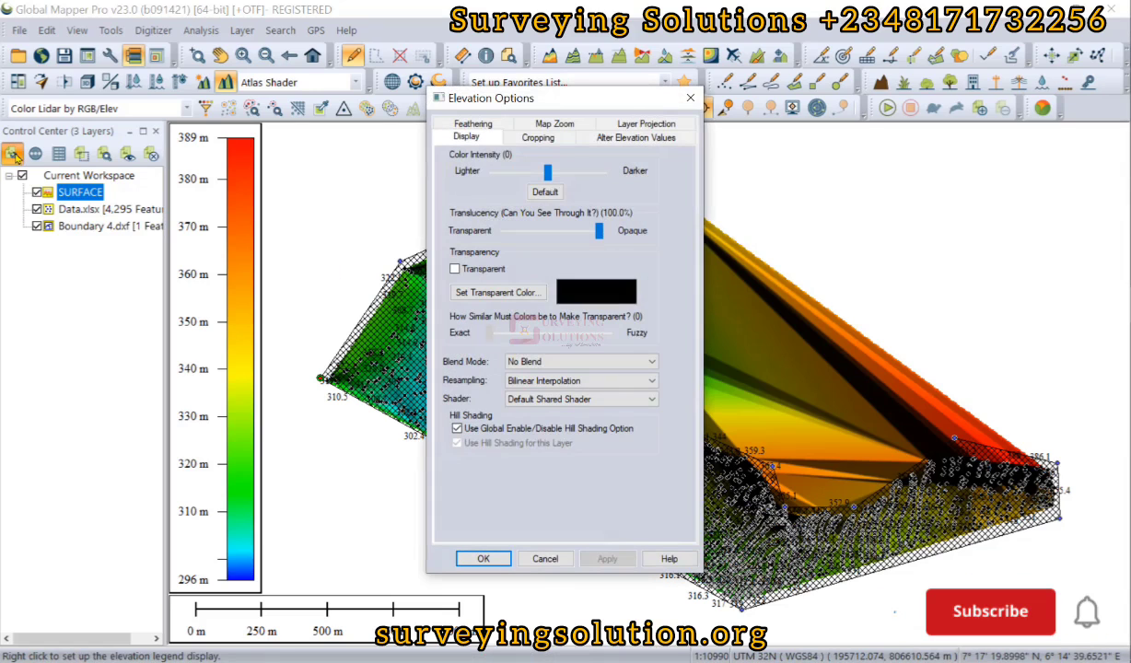
left_click(538, 138)
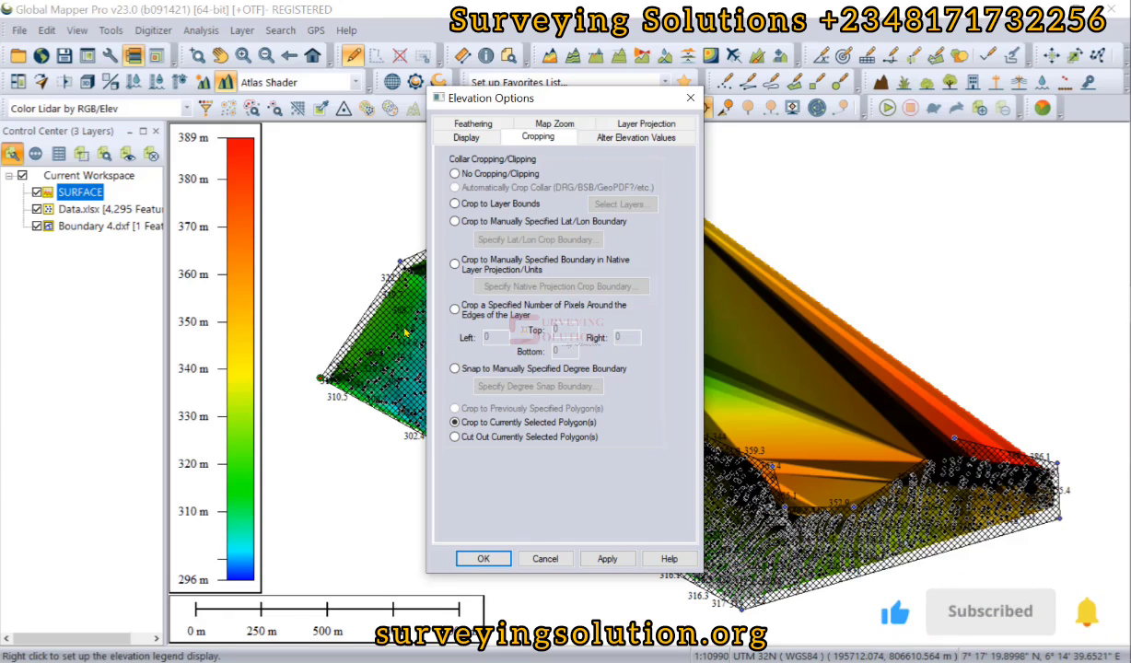
left_click(607, 559)
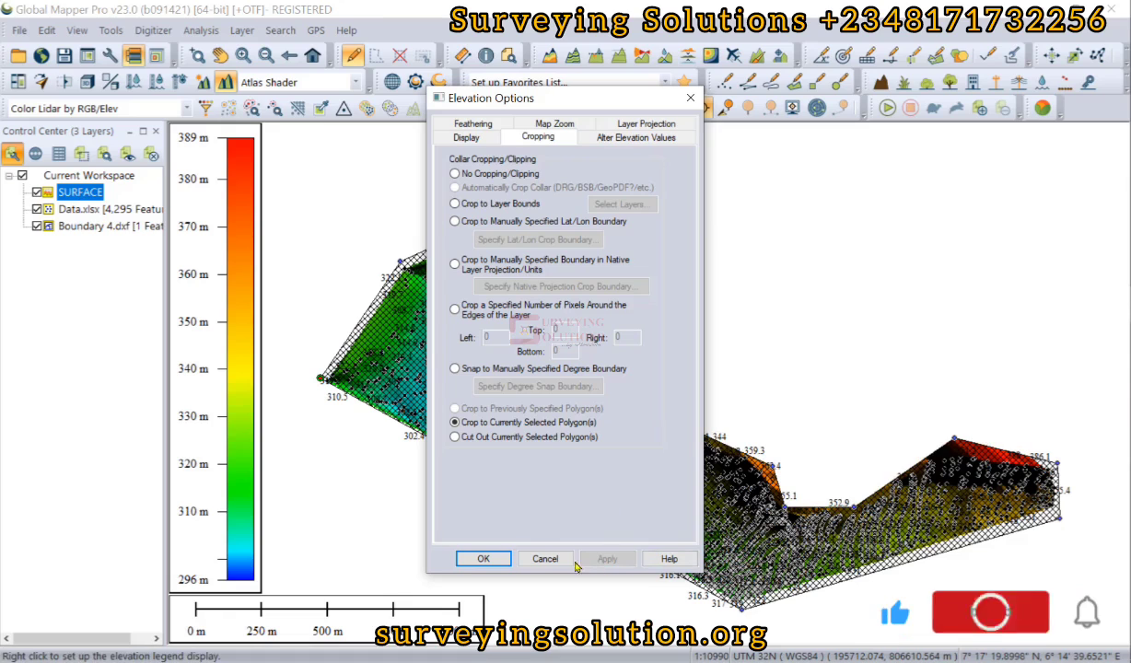
left_click(495, 558)
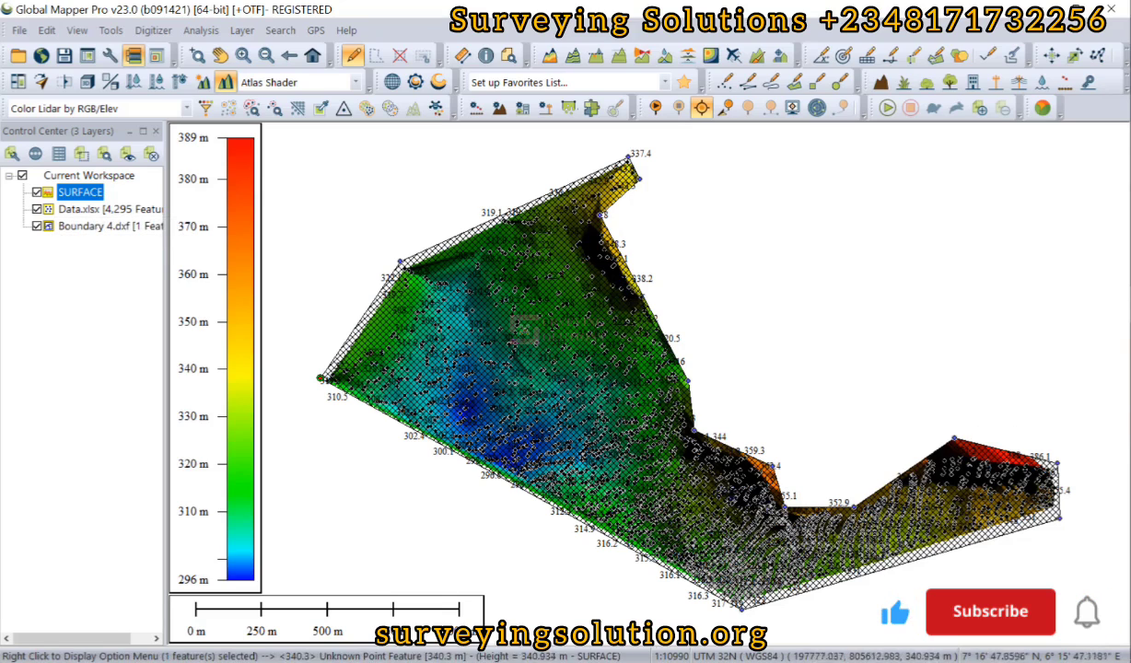
left_click(37, 228)
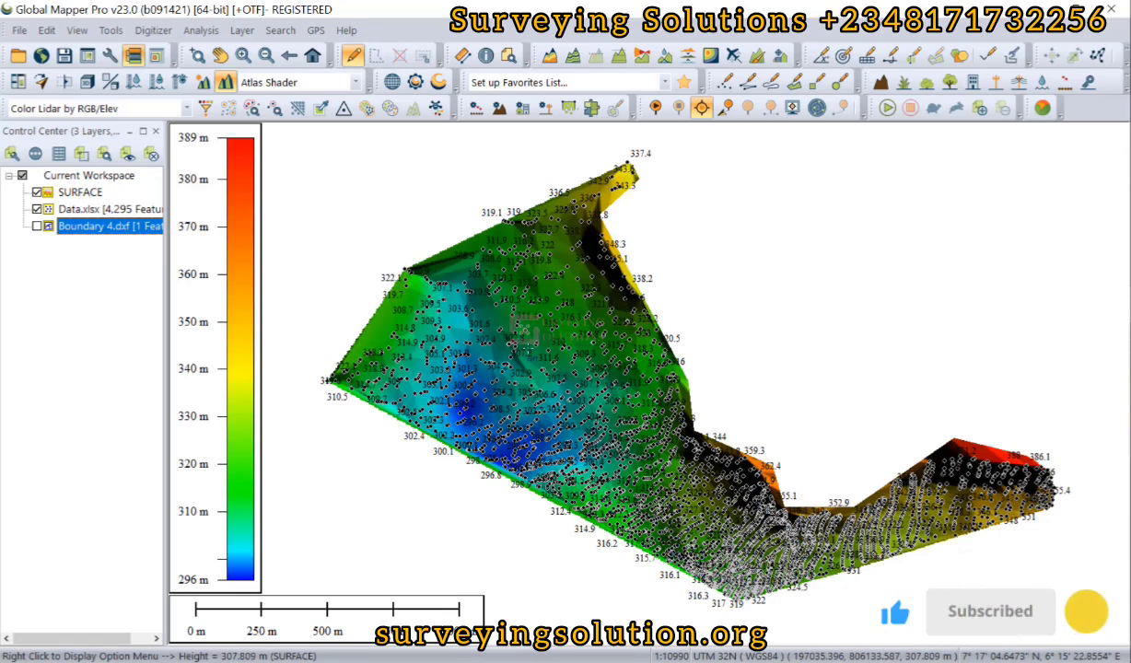
left_click(37, 227)
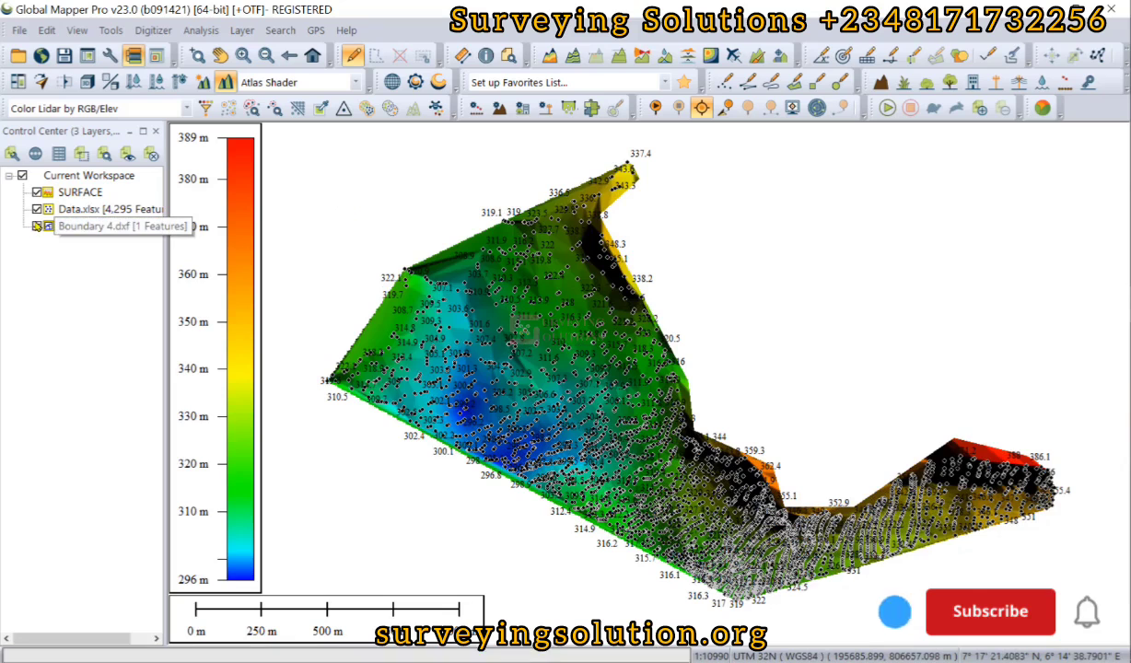
Step: Choose Analysis > Generate Contours (from Terrain Grid)
left_click(201, 30)
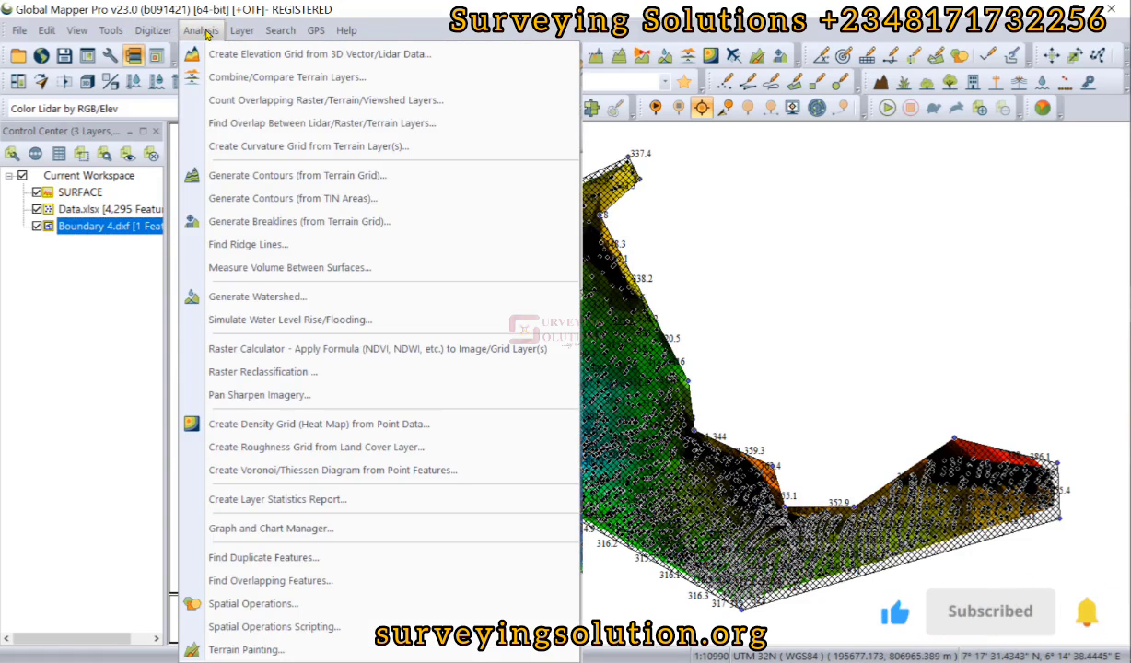
left_click(282, 176)
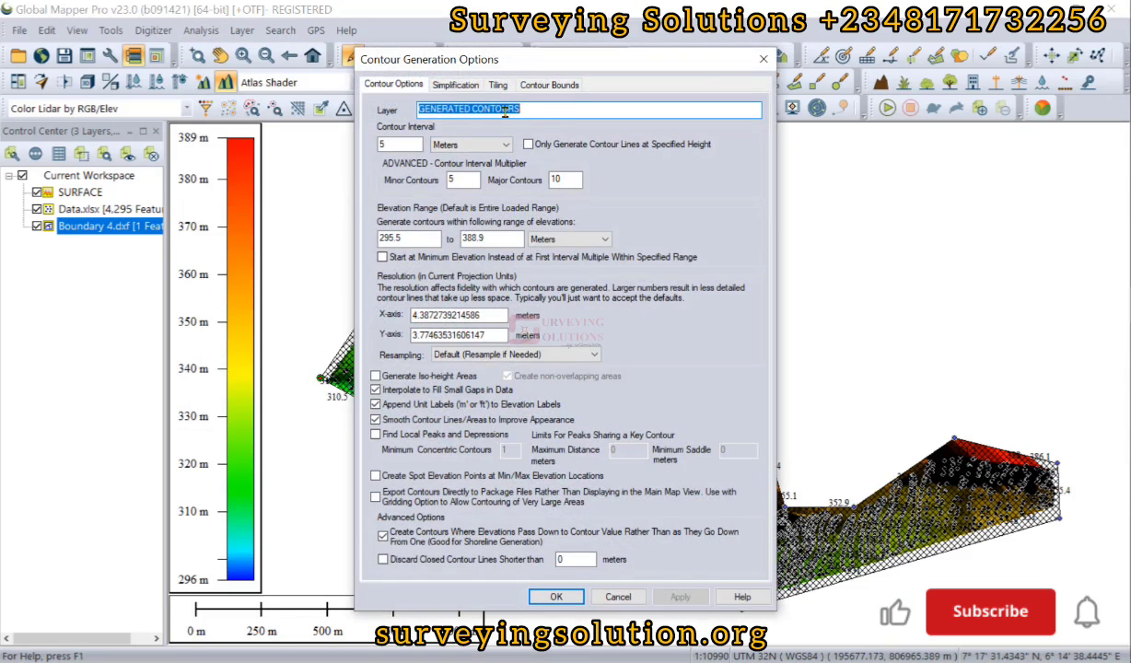